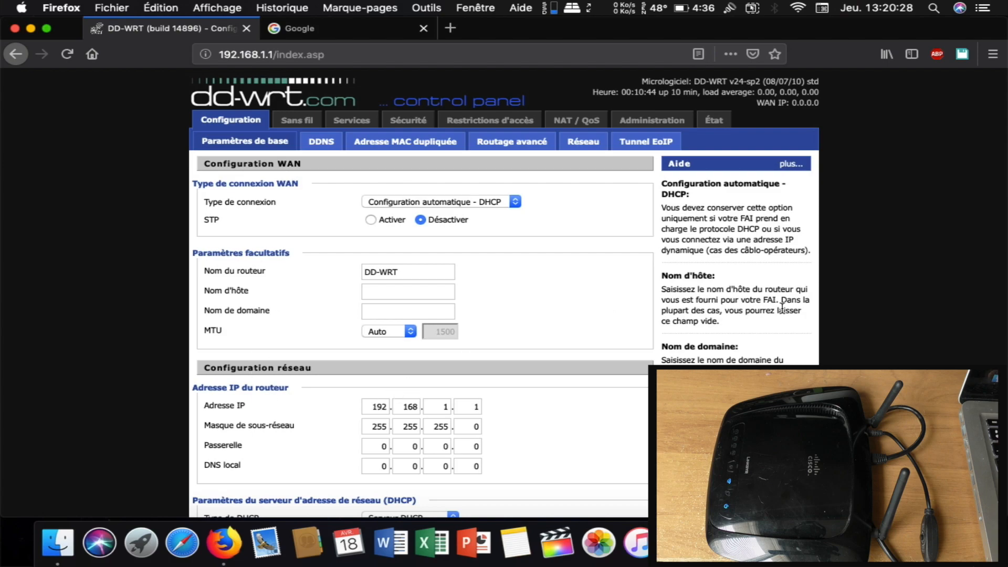
Search Google for dd-wrt, open the official DD-WRT site and go to its Router Database
click(302, 33)
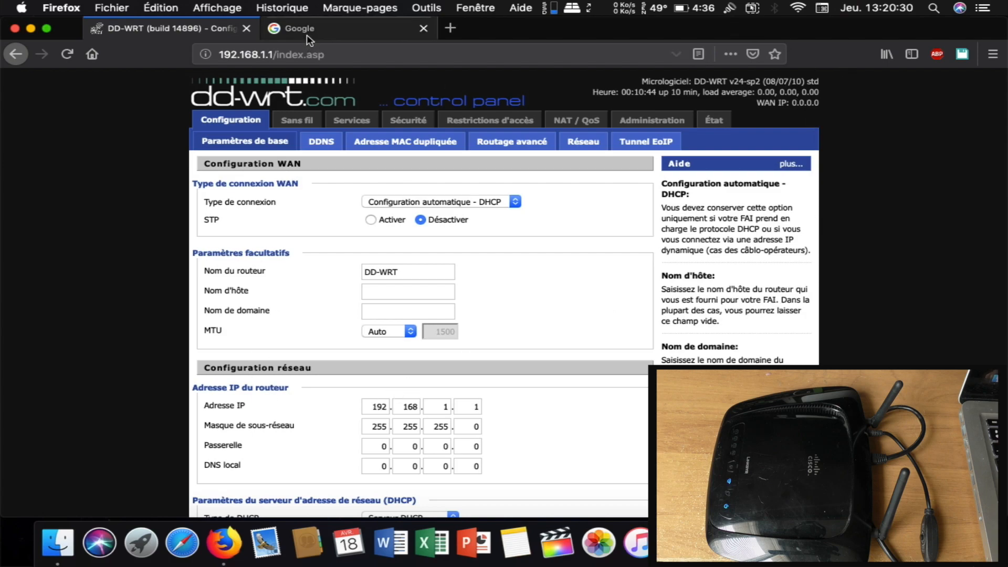
click(330, 305)
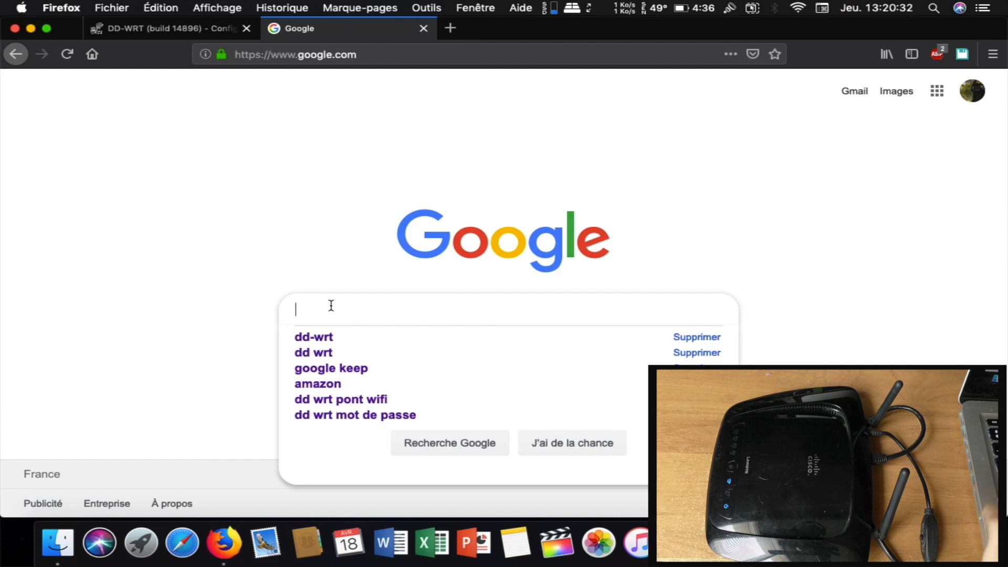
text(dd-wrt)
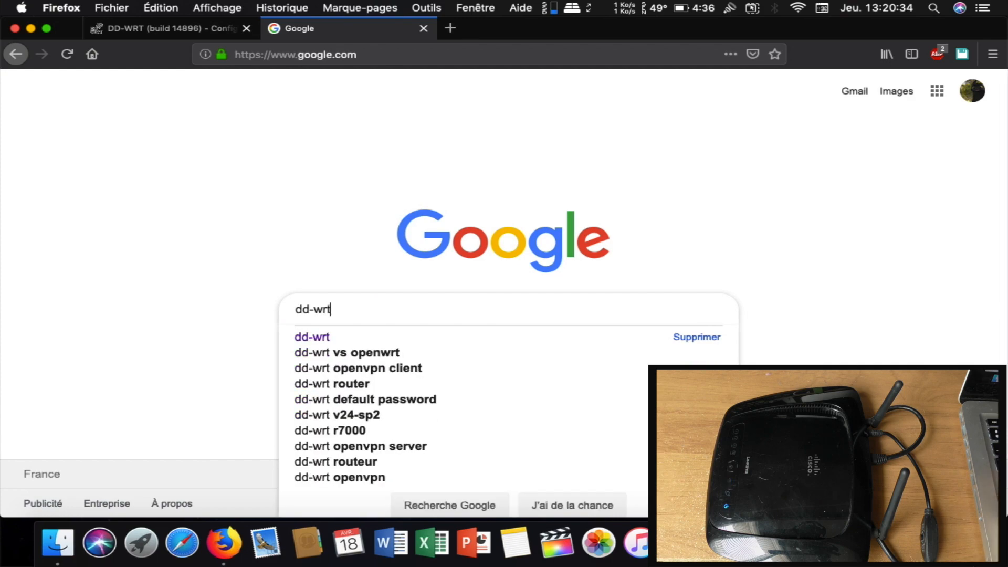
key(Return)
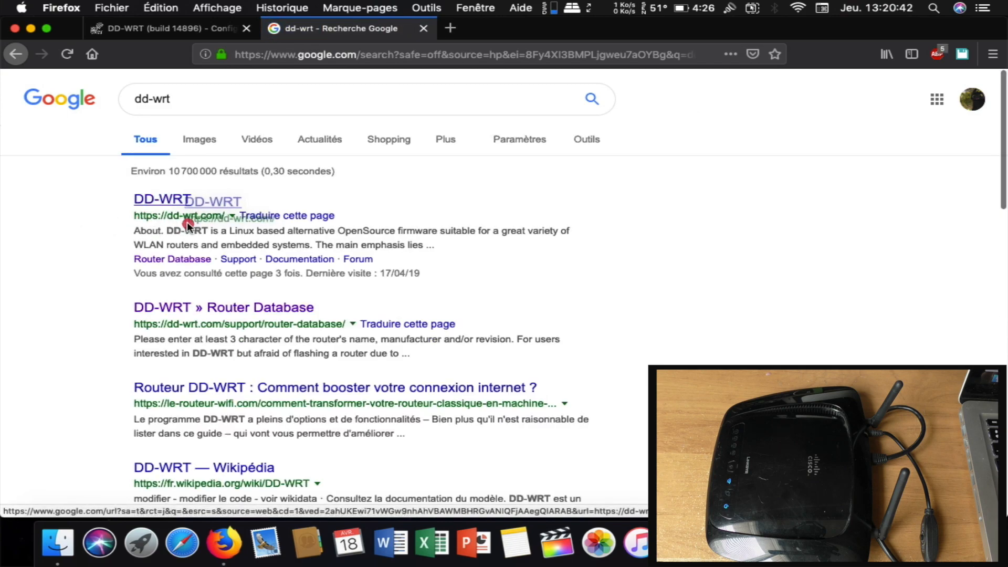
click(161, 204)
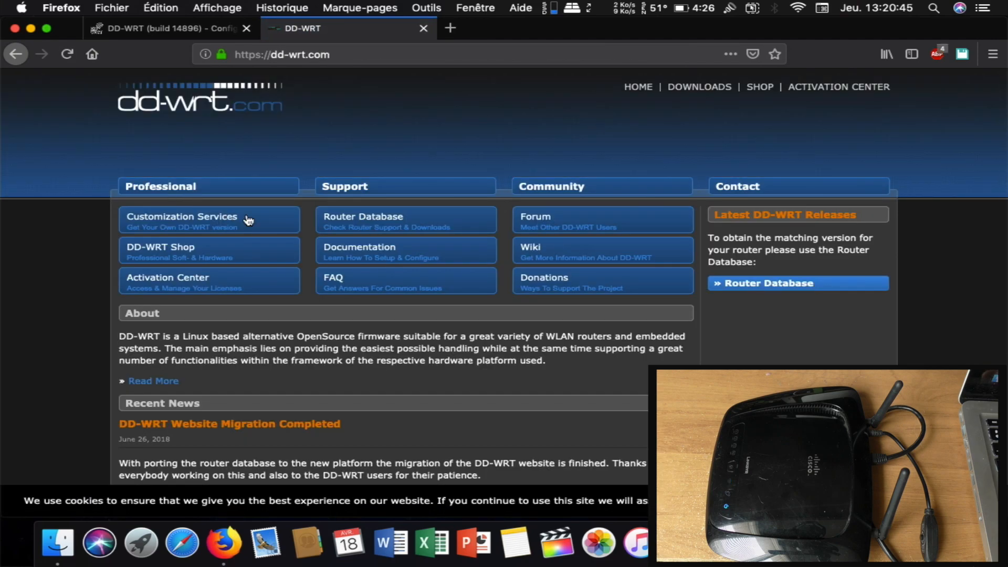
click(391, 220)
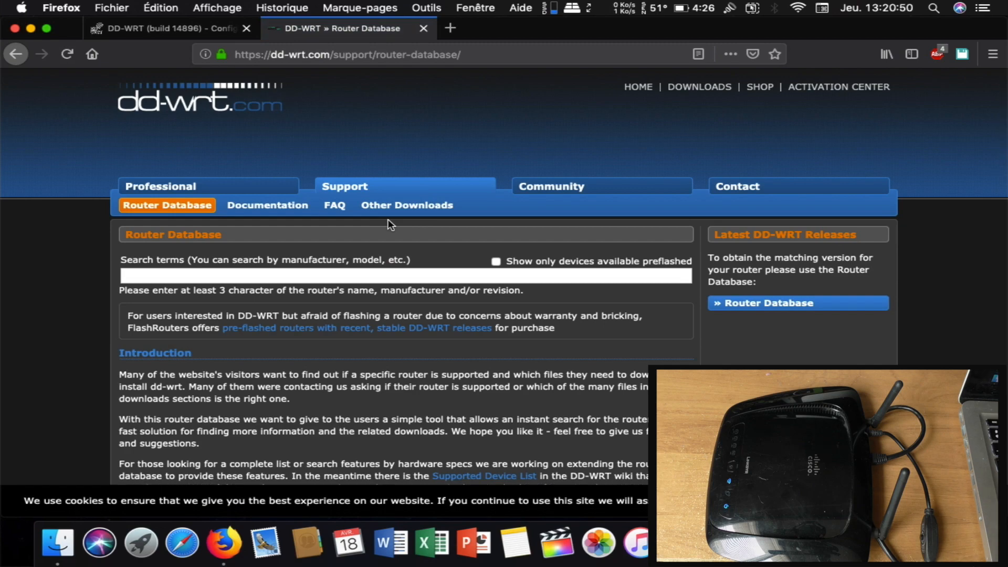
Search the router database for wrt160nl and open the Linksys WRT160NL revision 1.0 entry
click(192, 278)
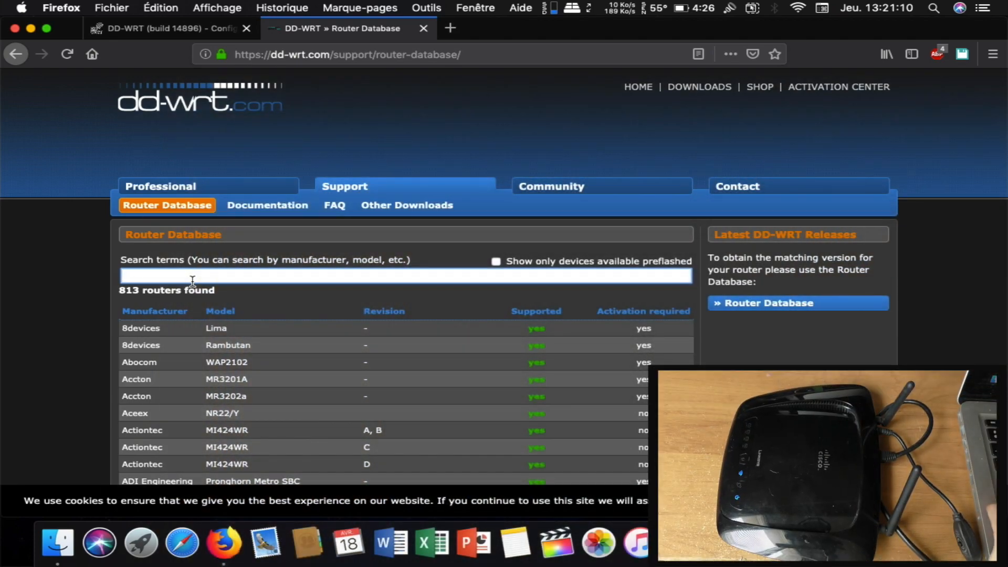
text(wrt-)
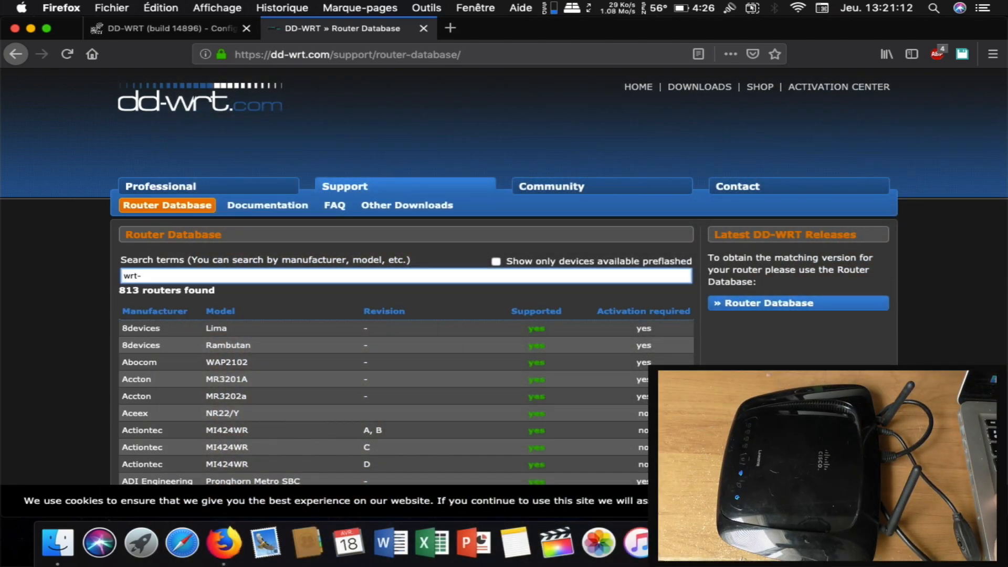
key(BackSpace)
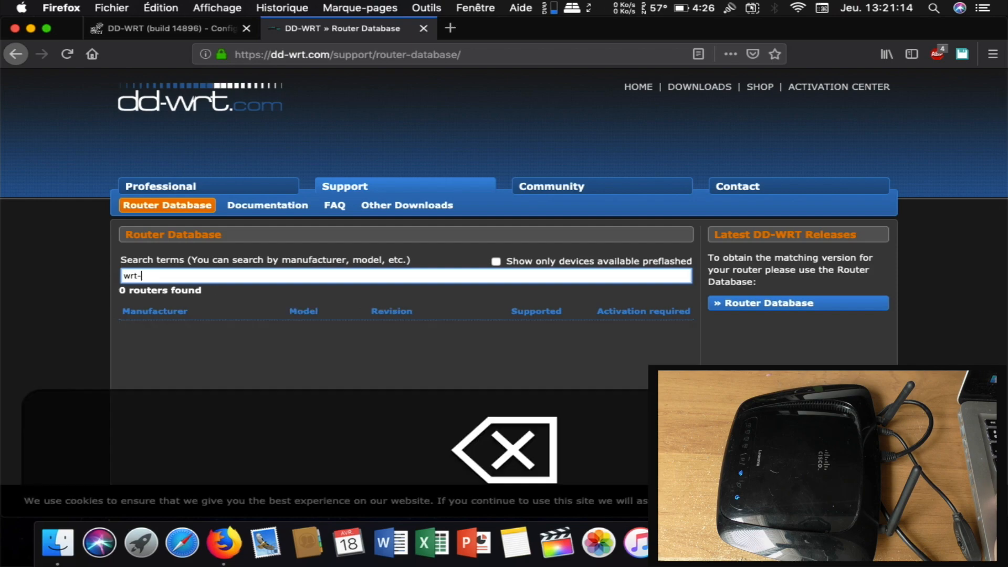
text(160)
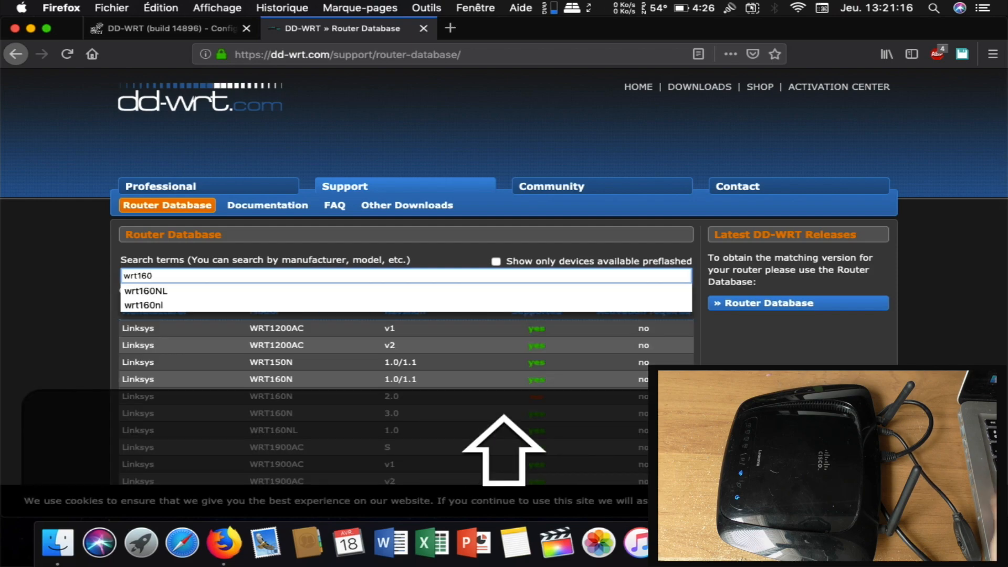
text(nl)
key(Return)
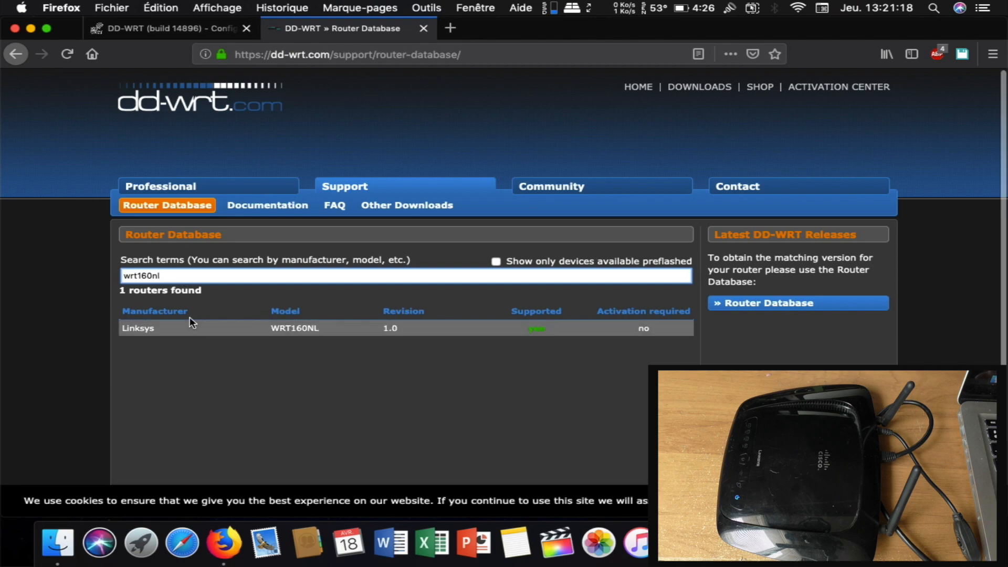
click(354, 332)
Keep v3.0 [Beta] Build: 37305 selected and download the DD-WRT Webupgrade file wrt160nl-firmware.bin
scroll(355, 329, down, 3)
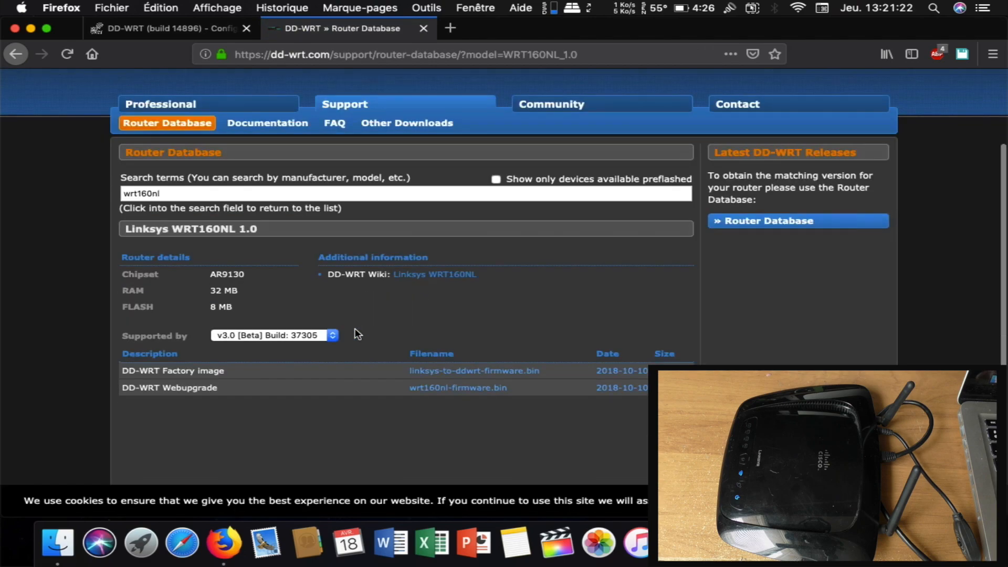
click(234, 339)
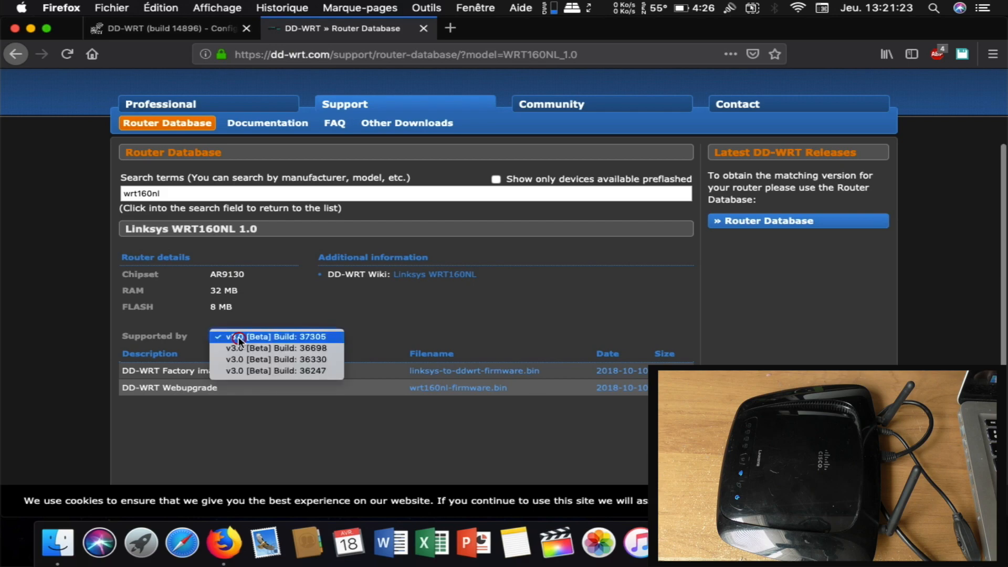
click(324, 339)
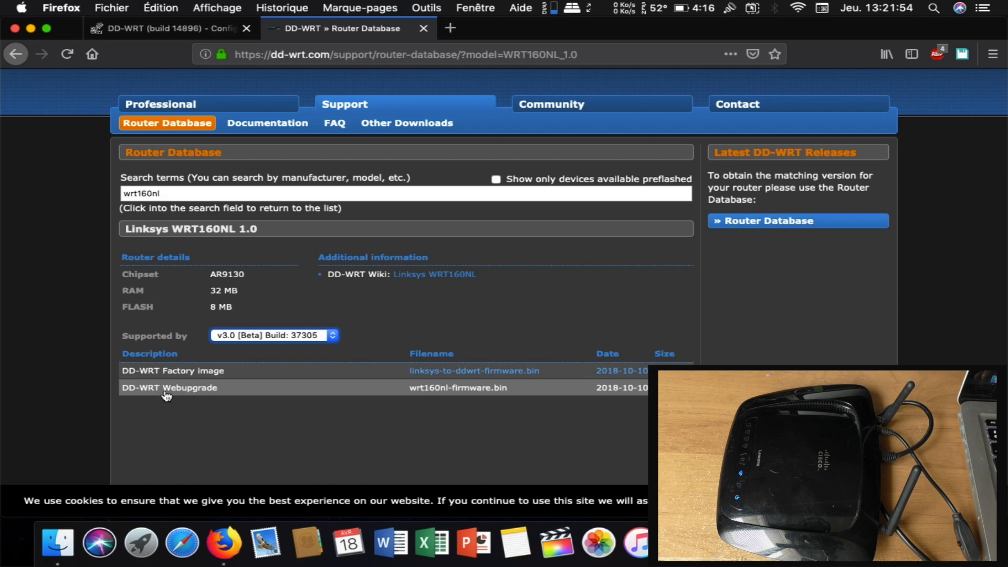
click(445, 388)
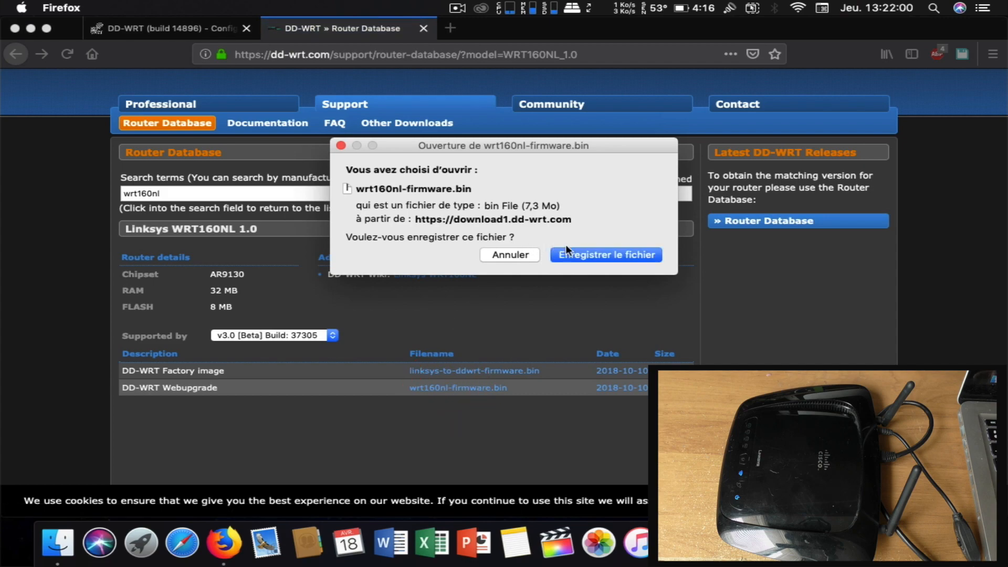
click(582, 258)
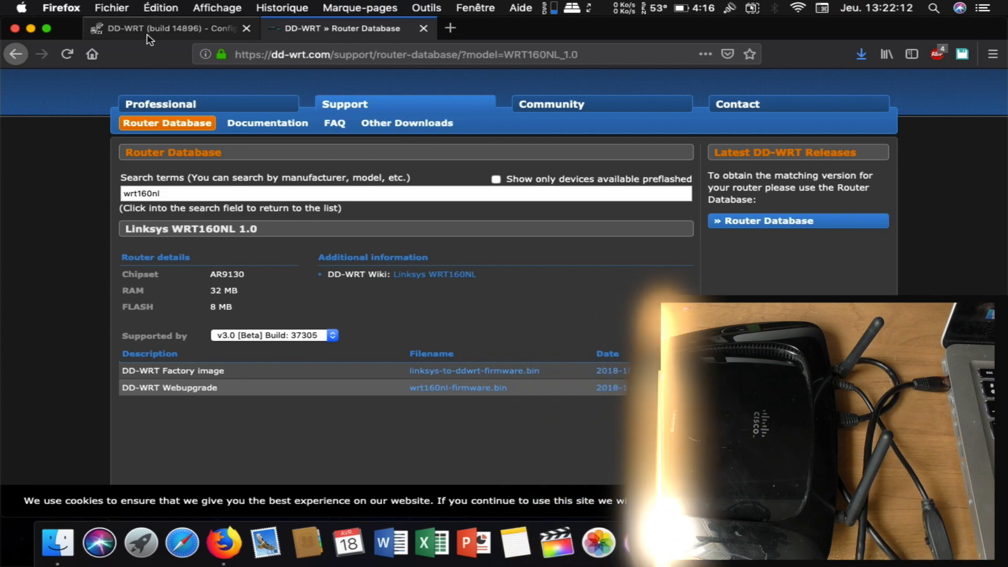
Return to the router's control panel, shorten its address to 192.168.1.1 and turn off the computer's Wi-Fi
click(148, 33)
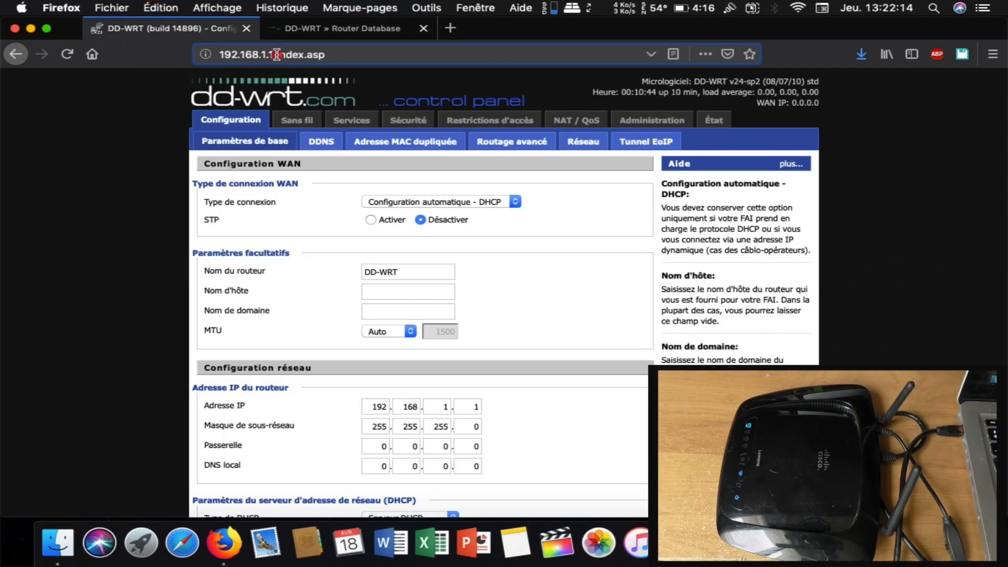
drag(274, 55, 434, 76)
key(BackSpace)
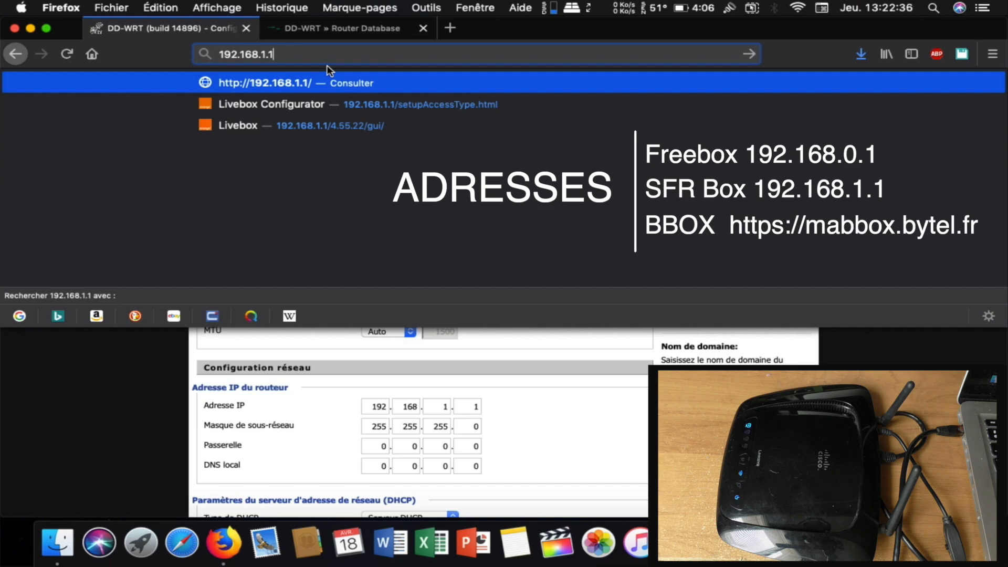
click(797, 8)
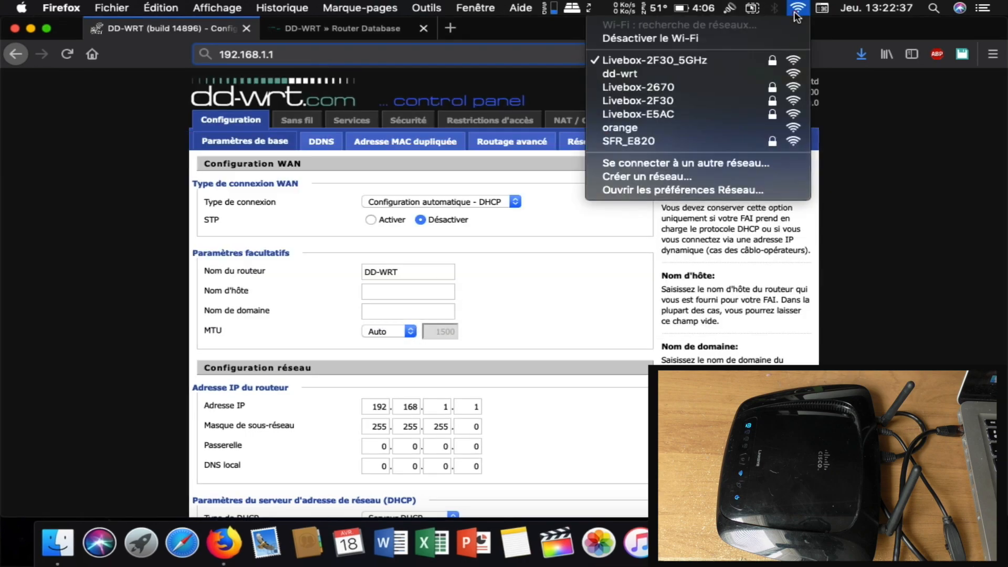
click(779, 41)
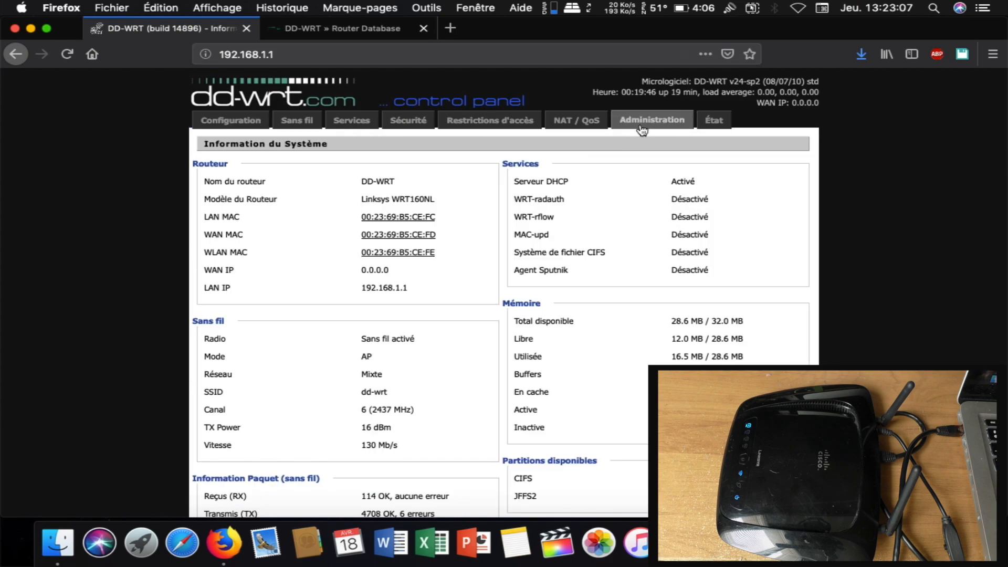
Look through the router's administration, firmware update and basic configuration pages
click(640, 125)
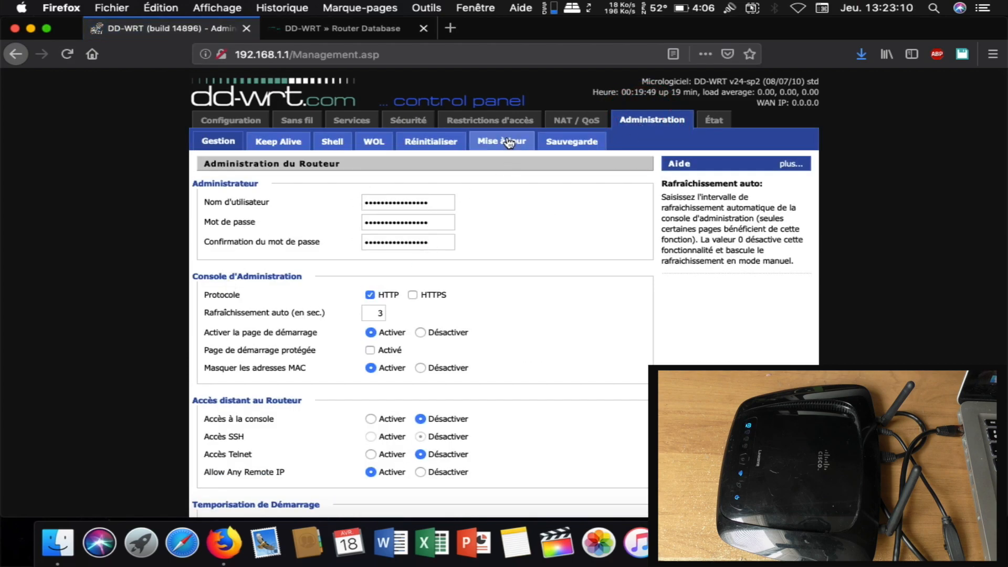
click(508, 142)
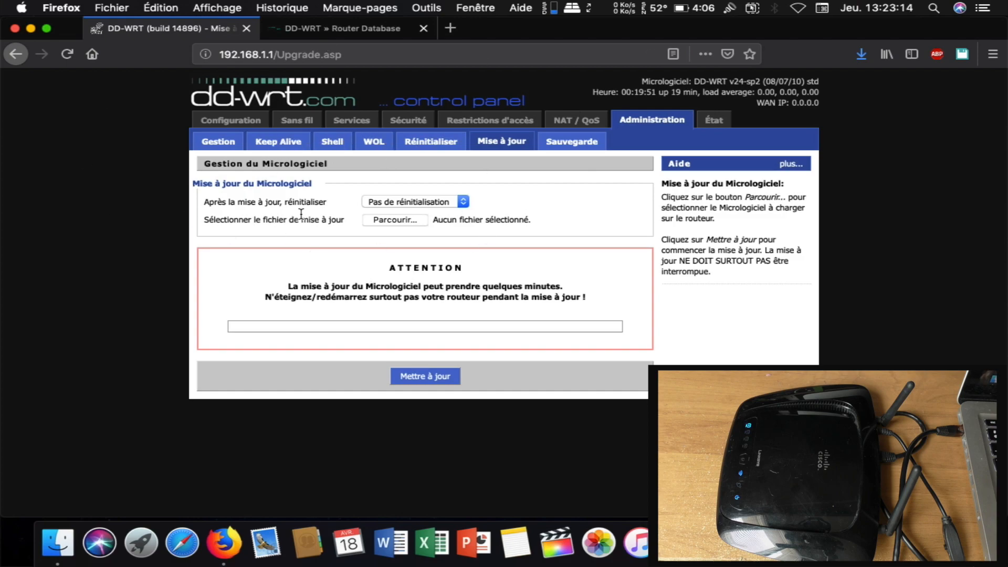
click(242, 122)
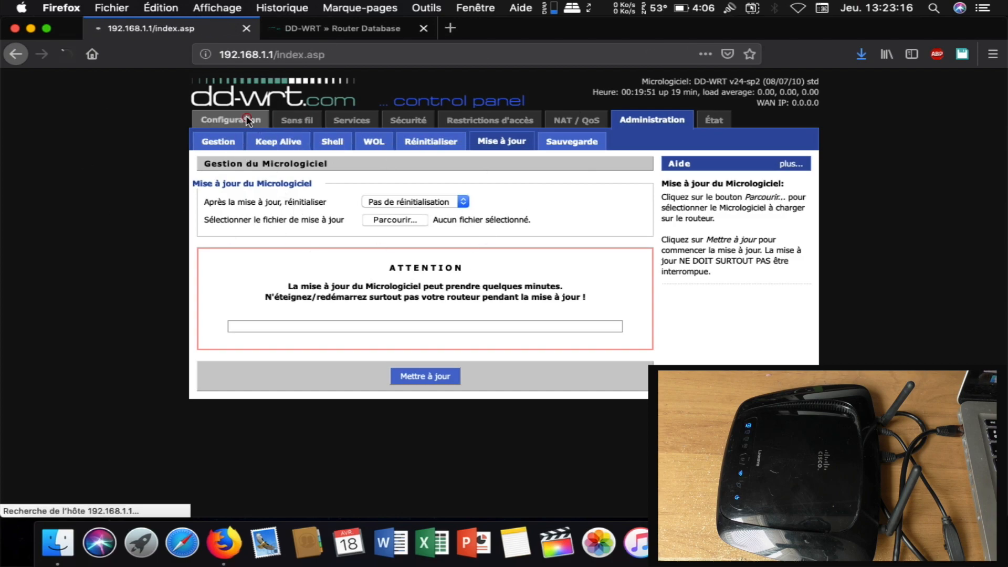
scroll(499, 208, down, 8)
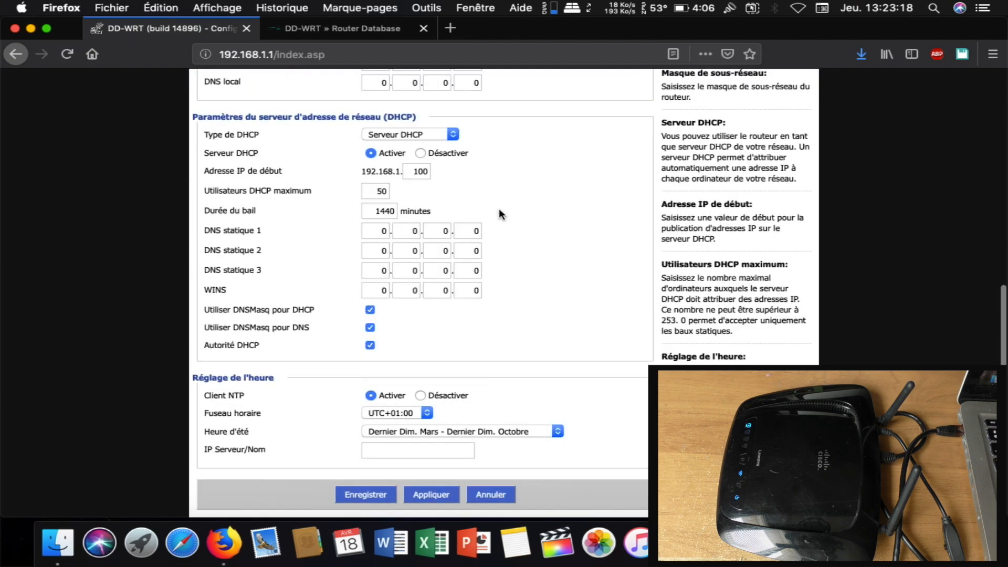
scroll(598, 153, up, 8)
click(651, 120)
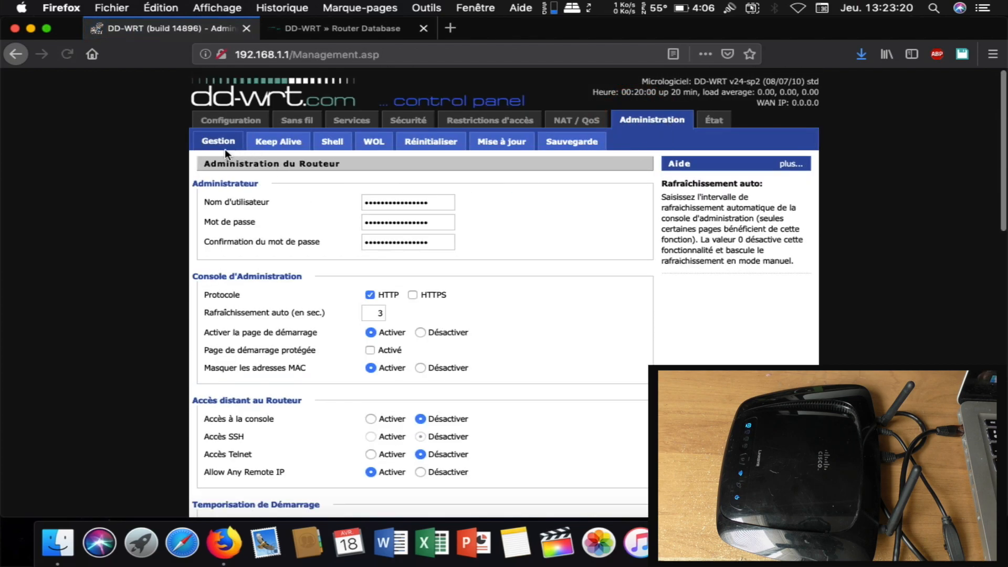
scroll(385, 221, down, 15)
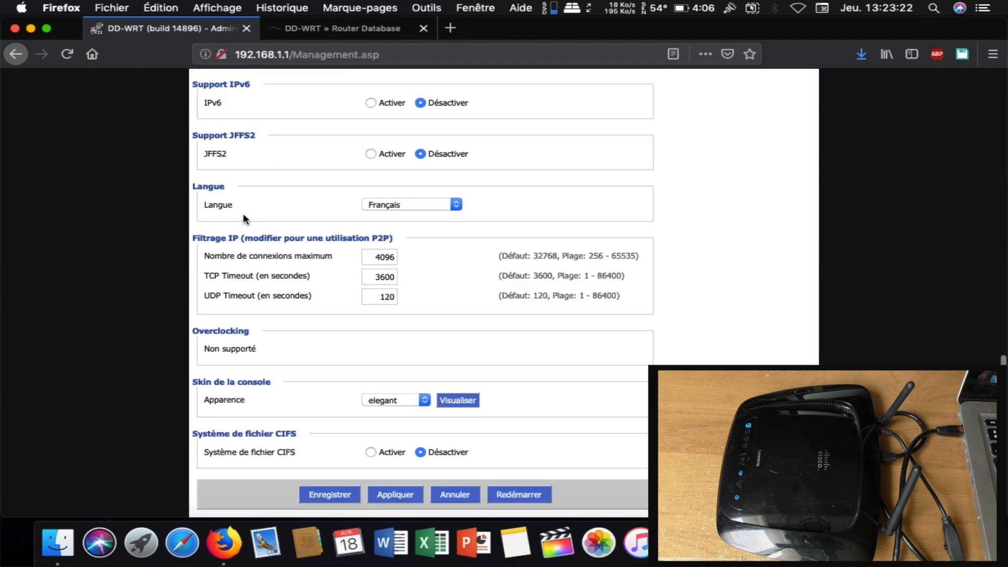
scroll(481, 218, up, 15)
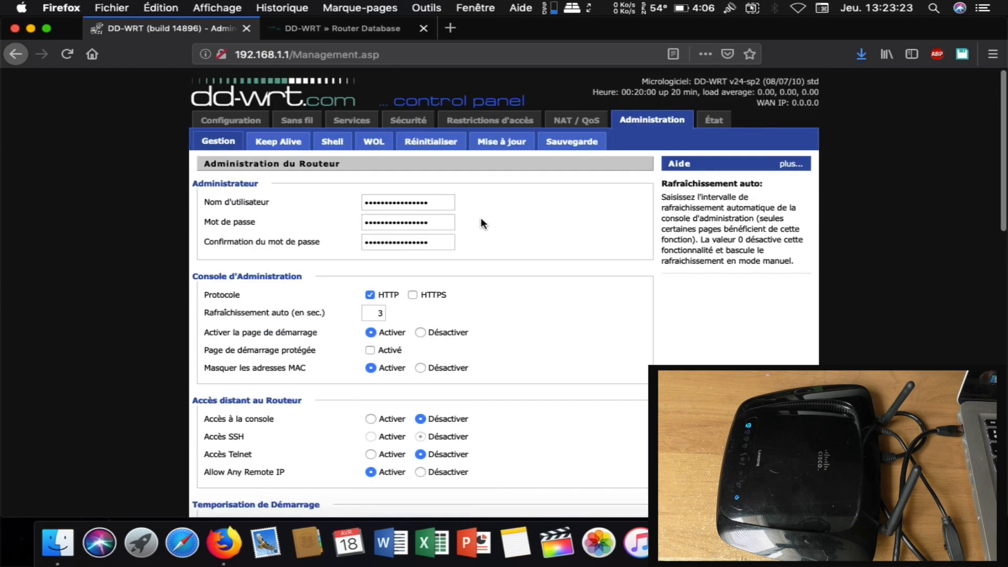
Open the router's firmware update page and keep the after-update reset option at Pas de réinitialisation
click(504, 142)
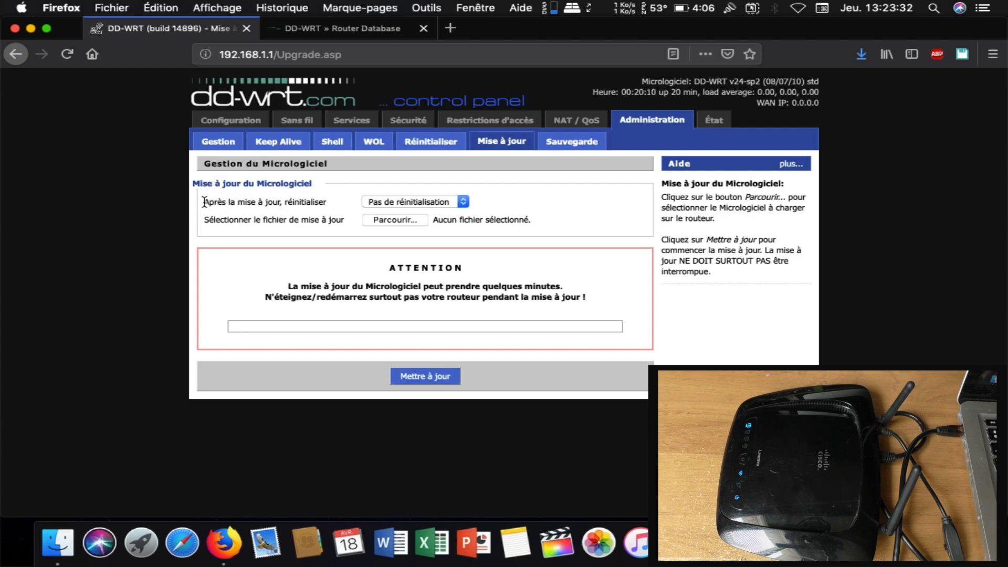
drag(205, 203, 332, 206)
click(421, 201)
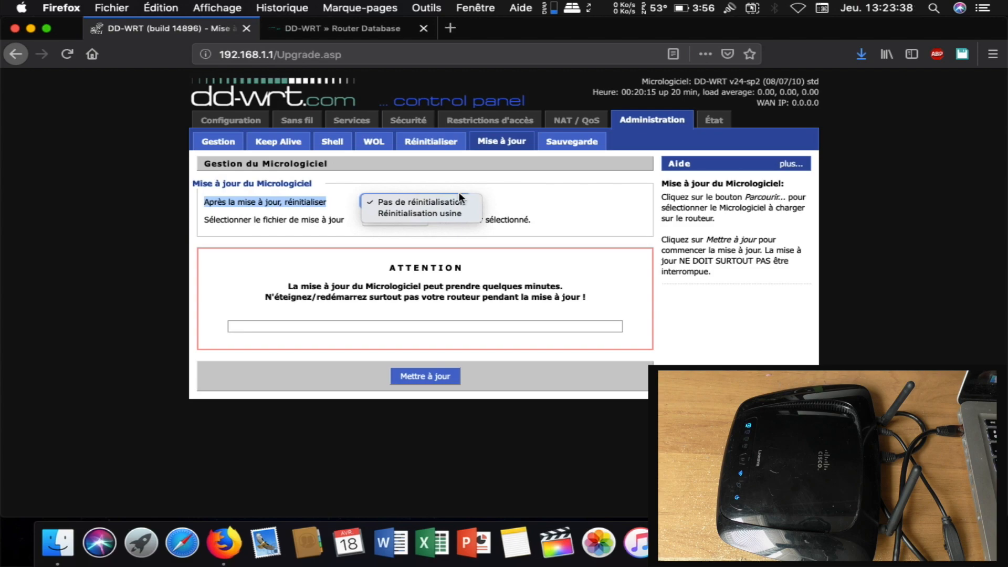
click(426, 206)
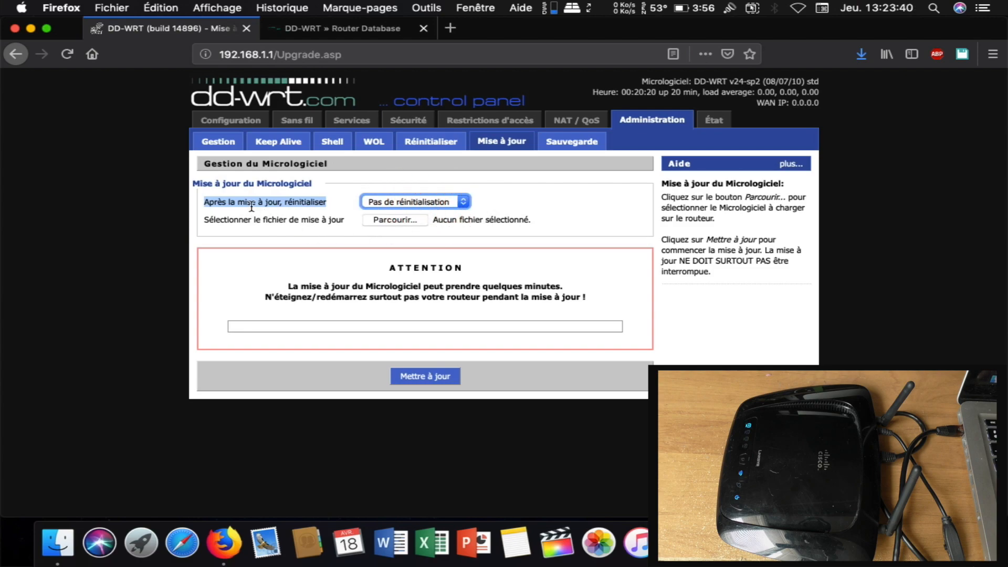
Choose wrt160nl-firmware.bin from the Bureau folder as the update file and start the firmware update
click(390, 219)
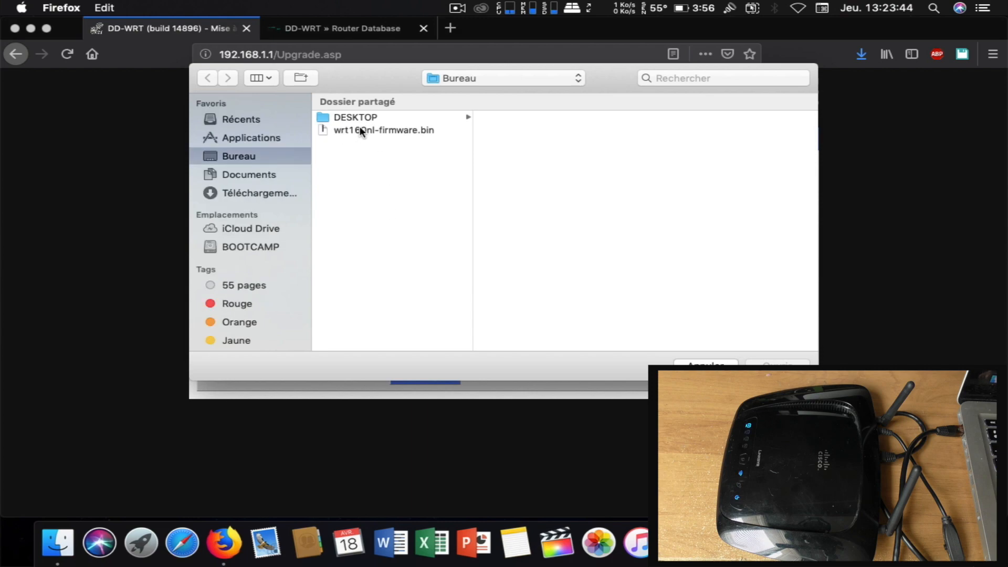
click(423, 133)
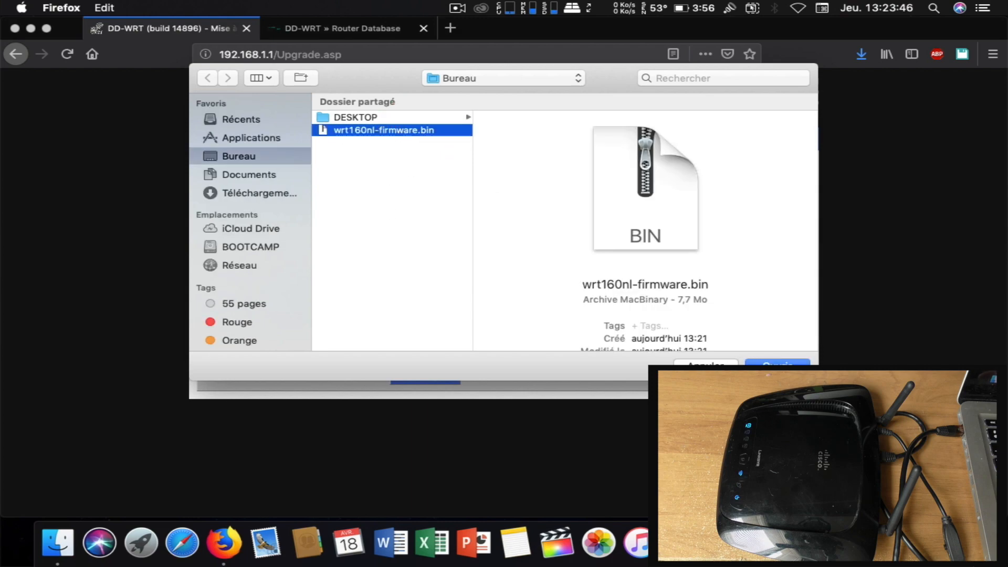
key(Return)
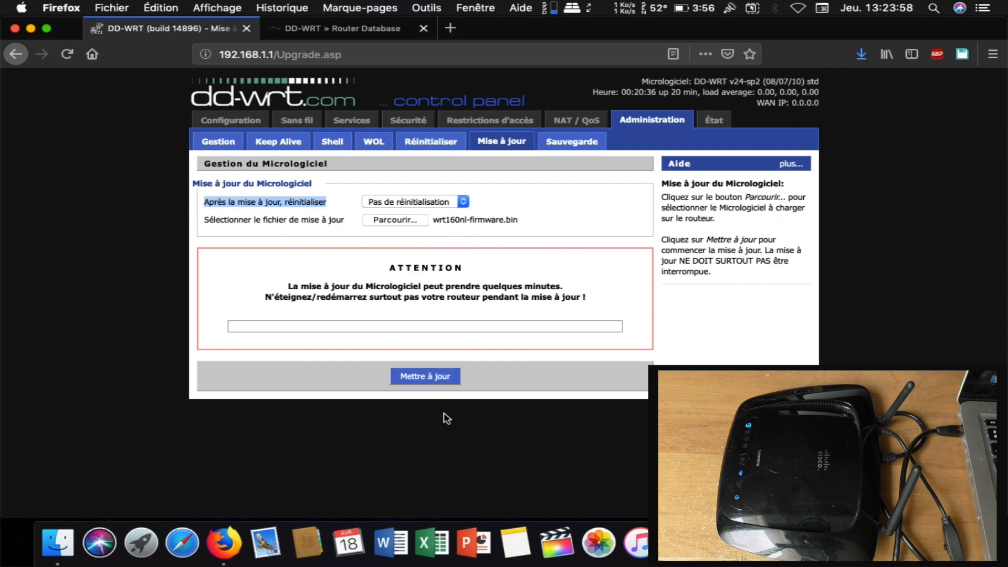
click(425, 377)
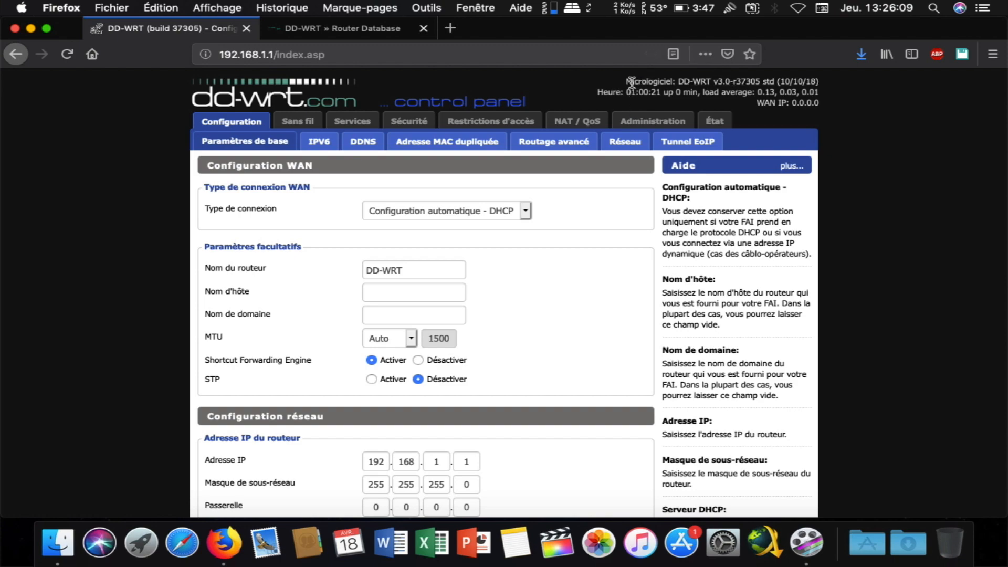
Check the firmware version shown in the header of the router's control panel
drag(628, 81, 726, 88)
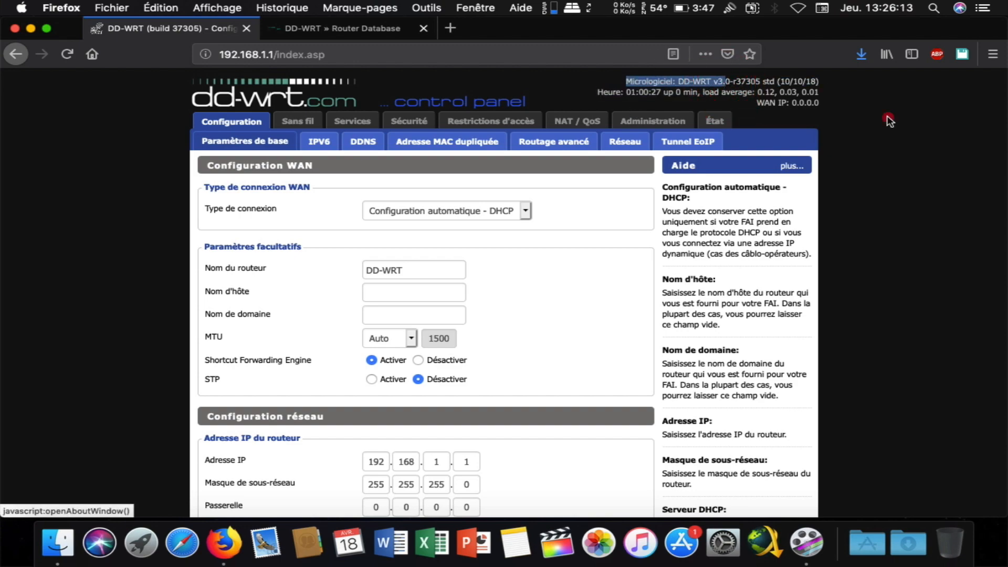
click(889, 117)
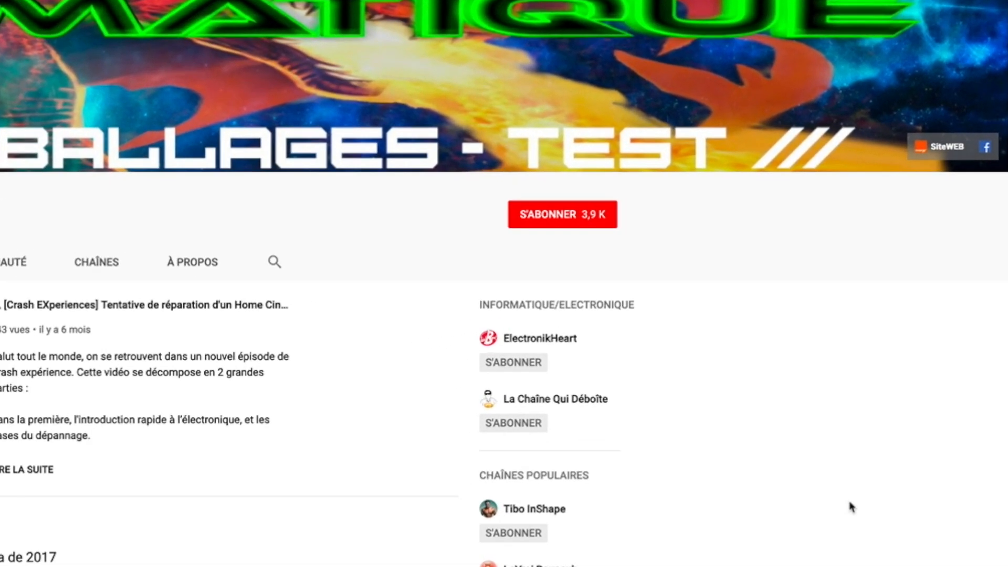
On the YouTube channel page, subscribe to the channel and turn on its notifications
click(571, 220)
click(605, 217)
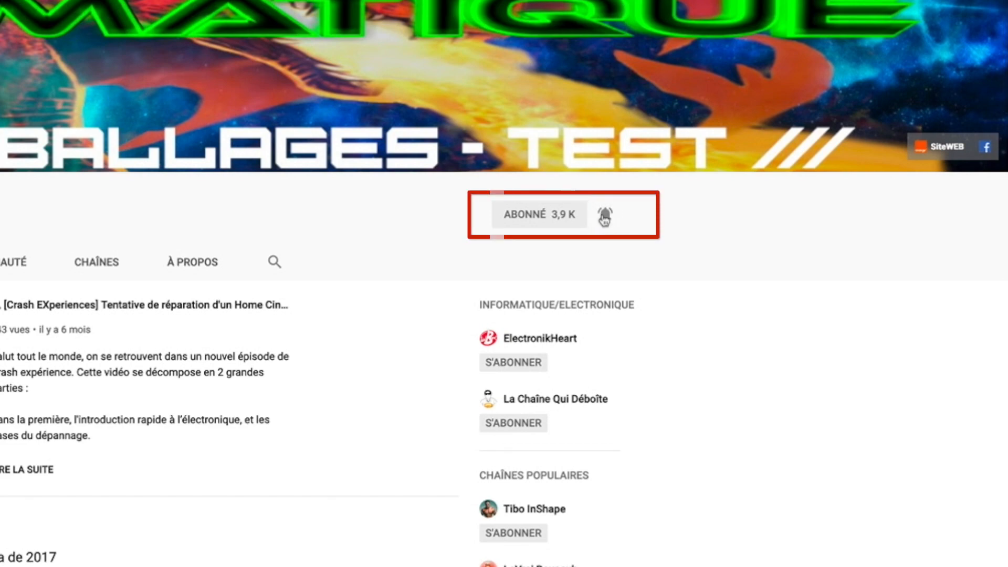